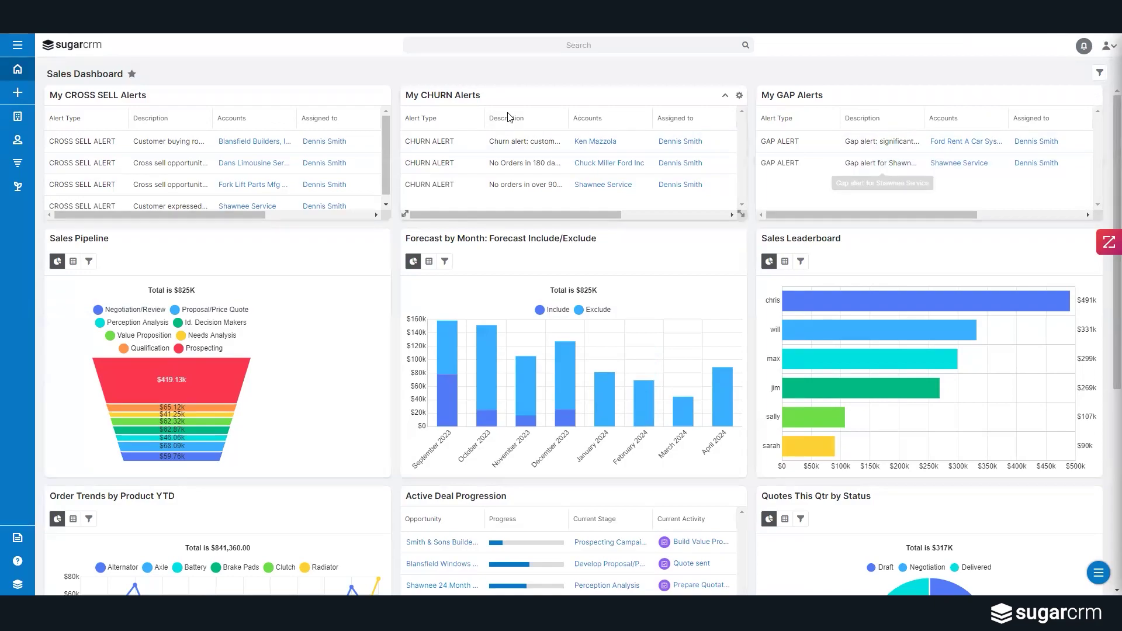
Open the Shawnee Service account from the cross-sell alerts and review its sales-i dashboard
click(255, 209)
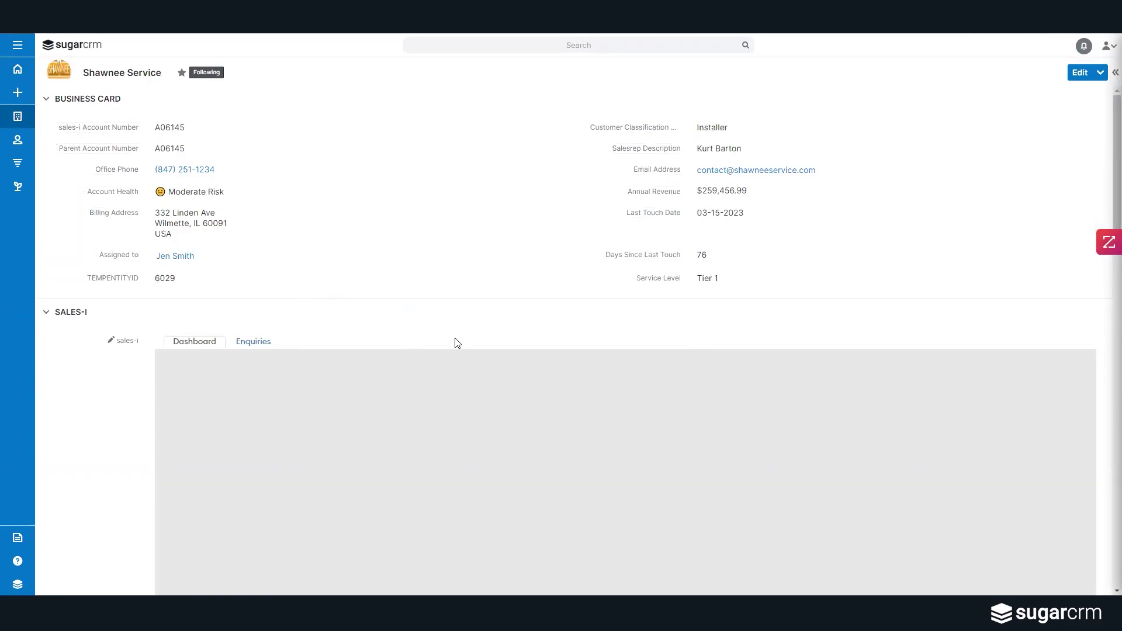
scroll(456, 324, down, 6)
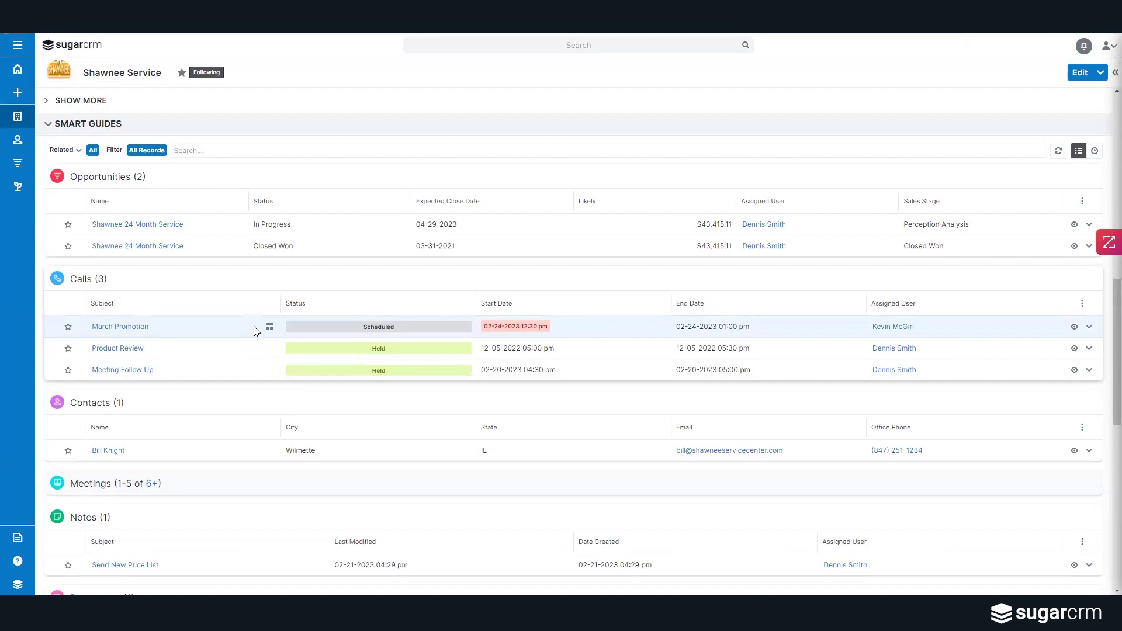
scroll(258, 328, up, 6)
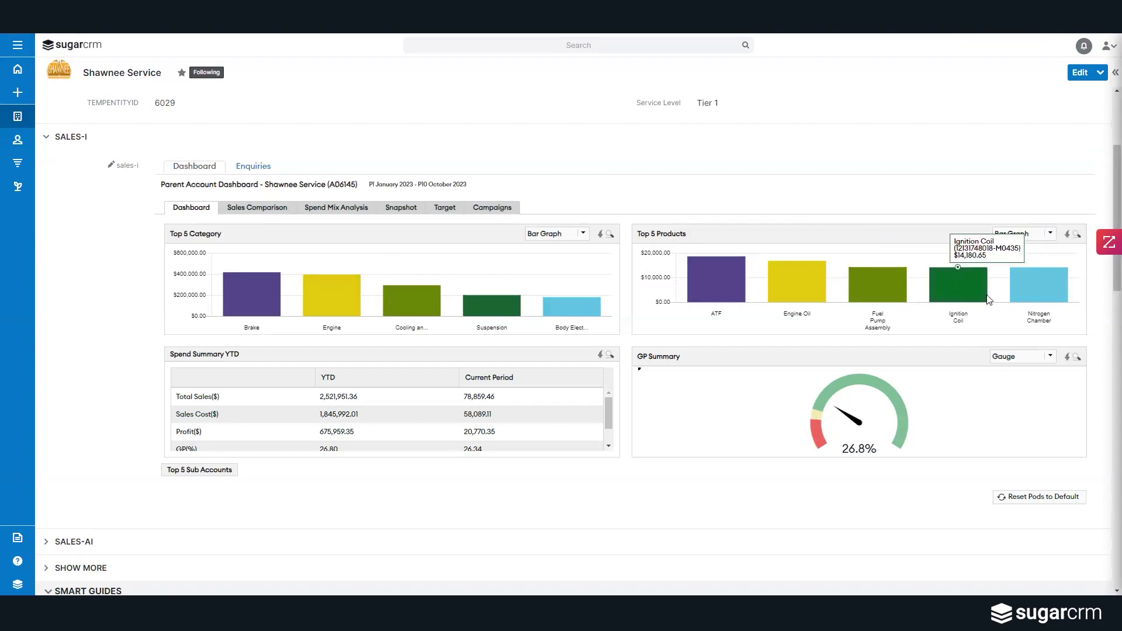
View Shawnee Service's month-by-month Sales Comparison, then its Spend Mix Analysis by product group
click(267, 211)
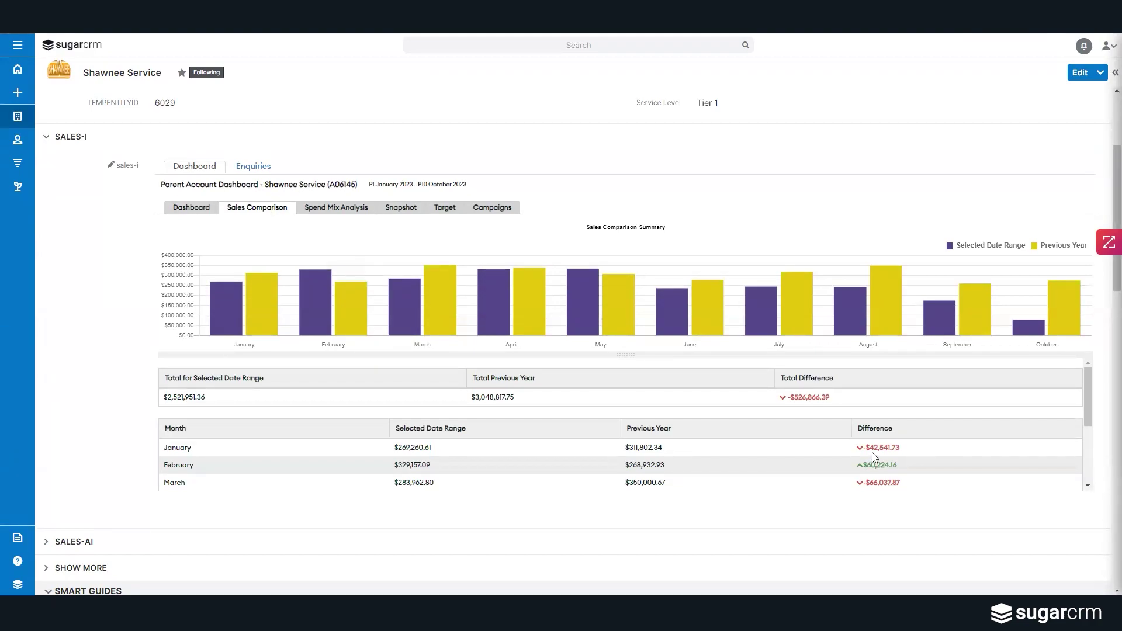
click(349, 211)
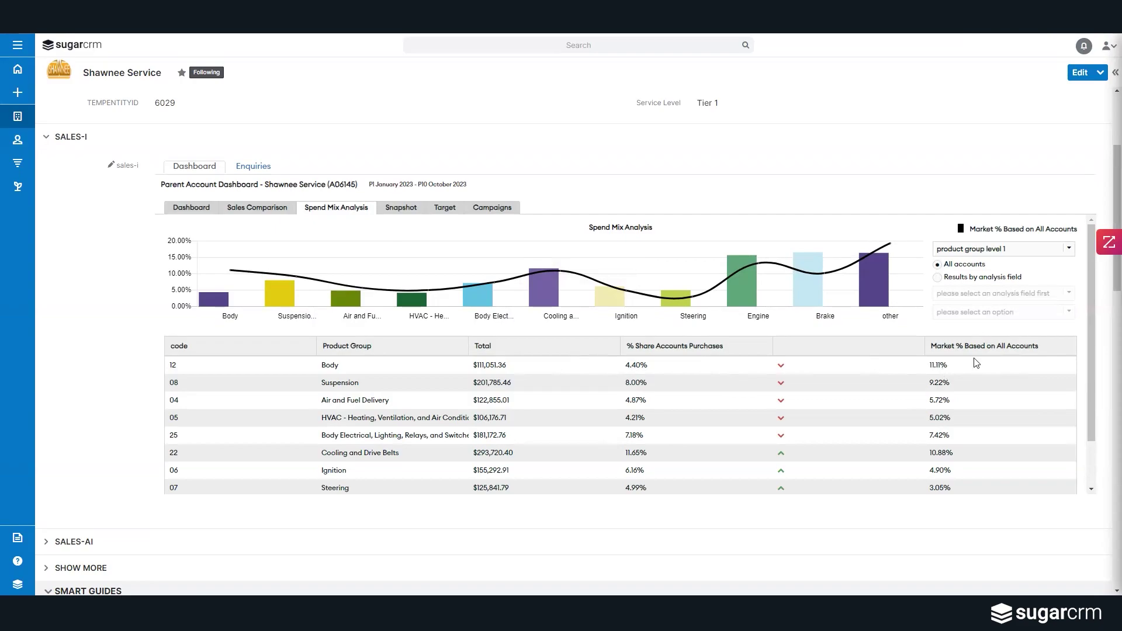
Browse the Snapshot sub-tab, then download and open Paccar Snapshot Example.pdf from Documents
click(414, 213)
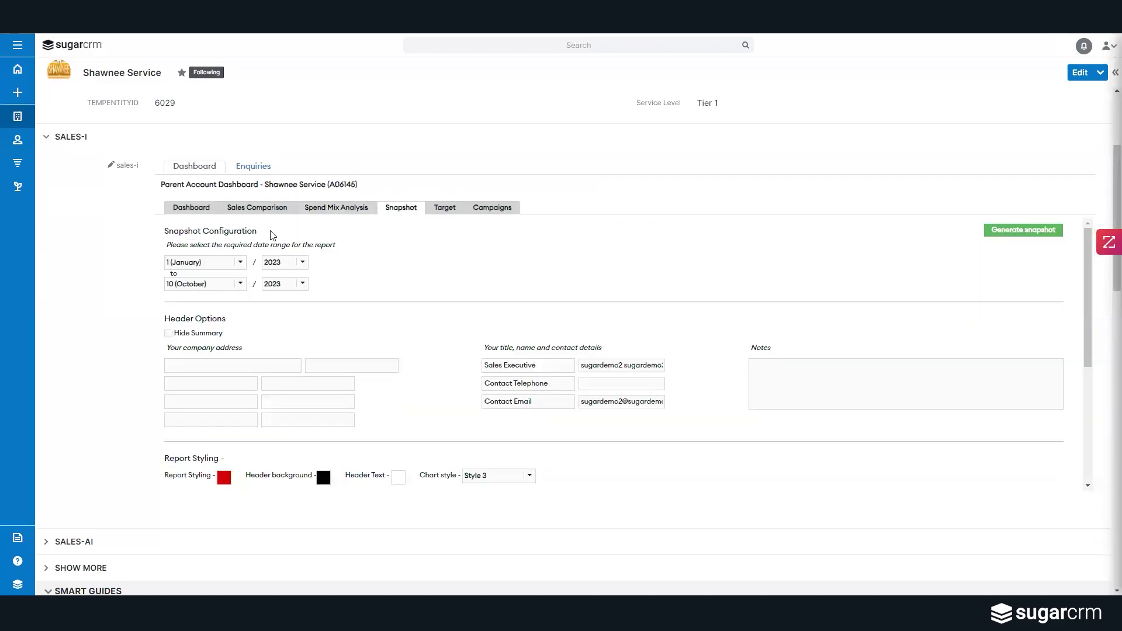
scroll(576, 487, down, 1)
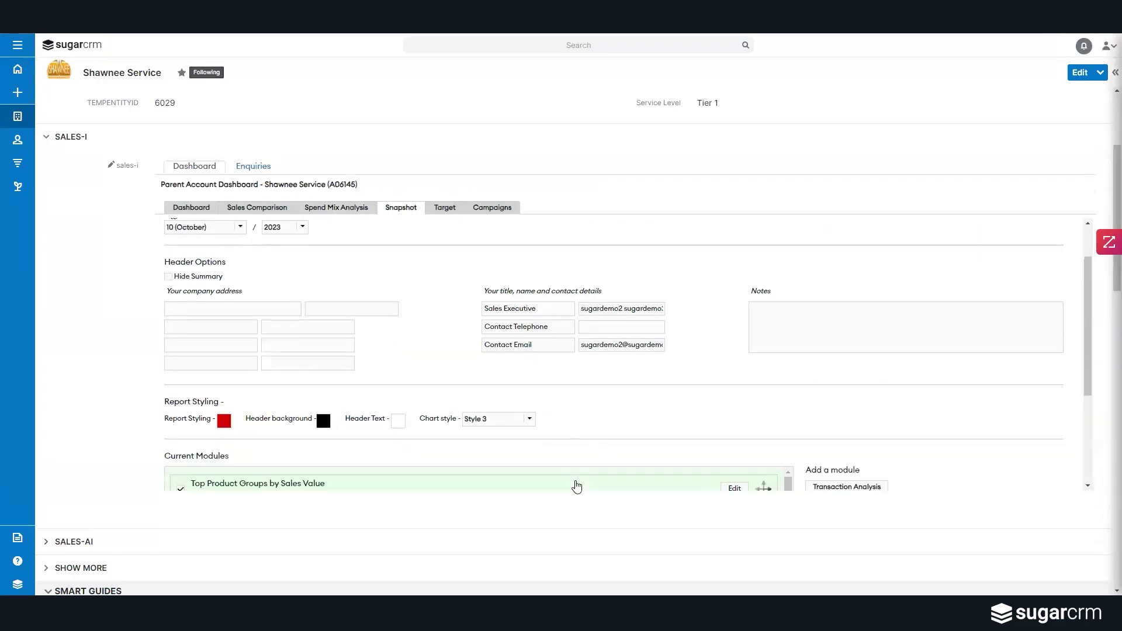
scroll(576, 486, down, 3)
scroll(577, 484, up, 3)
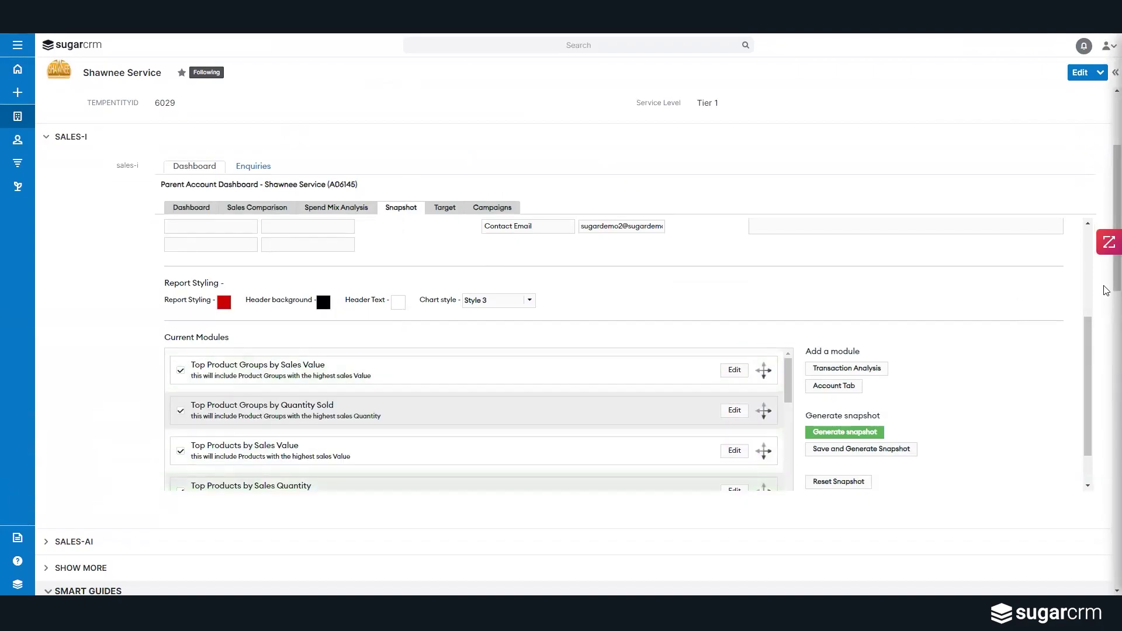
scroll(1106, 291, down, 10)
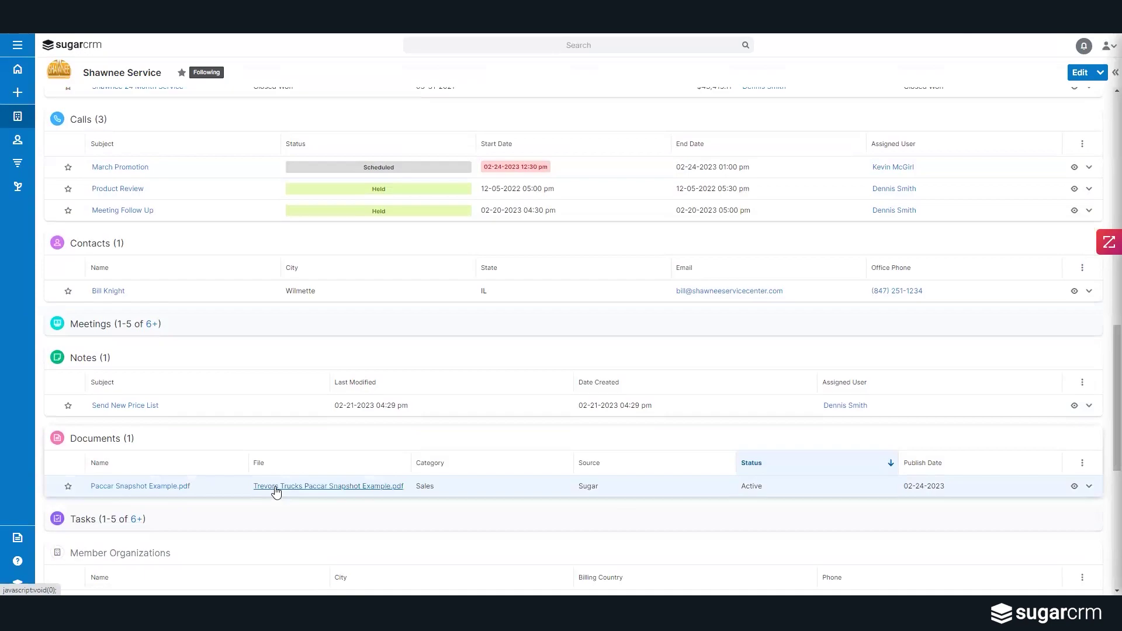
click(276, 489)
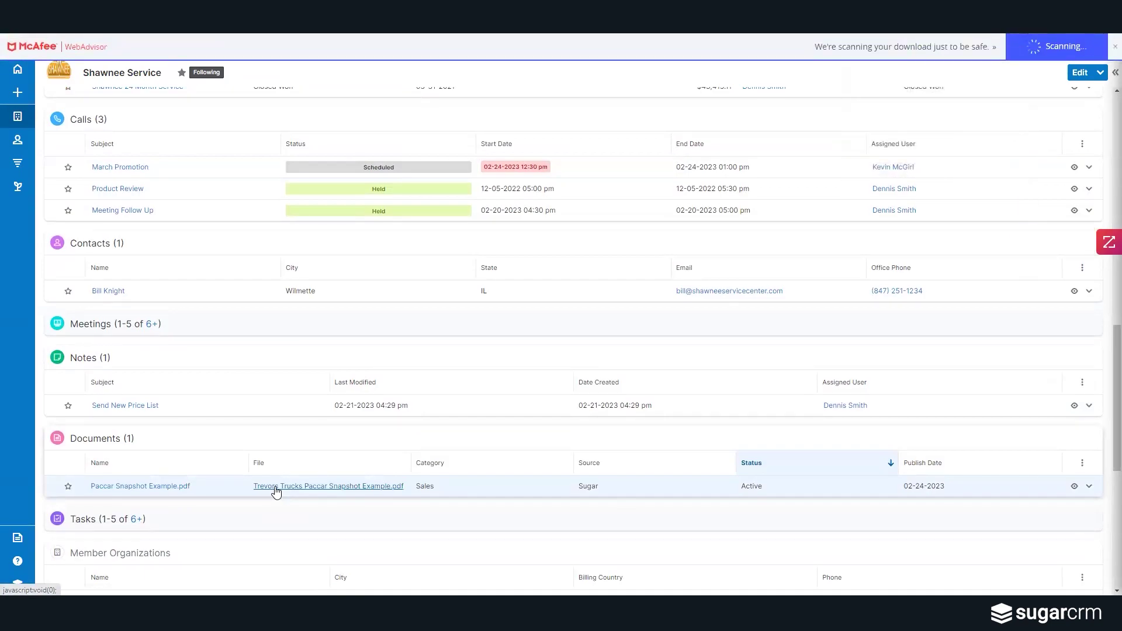
scroll(277, 489, down, 1)
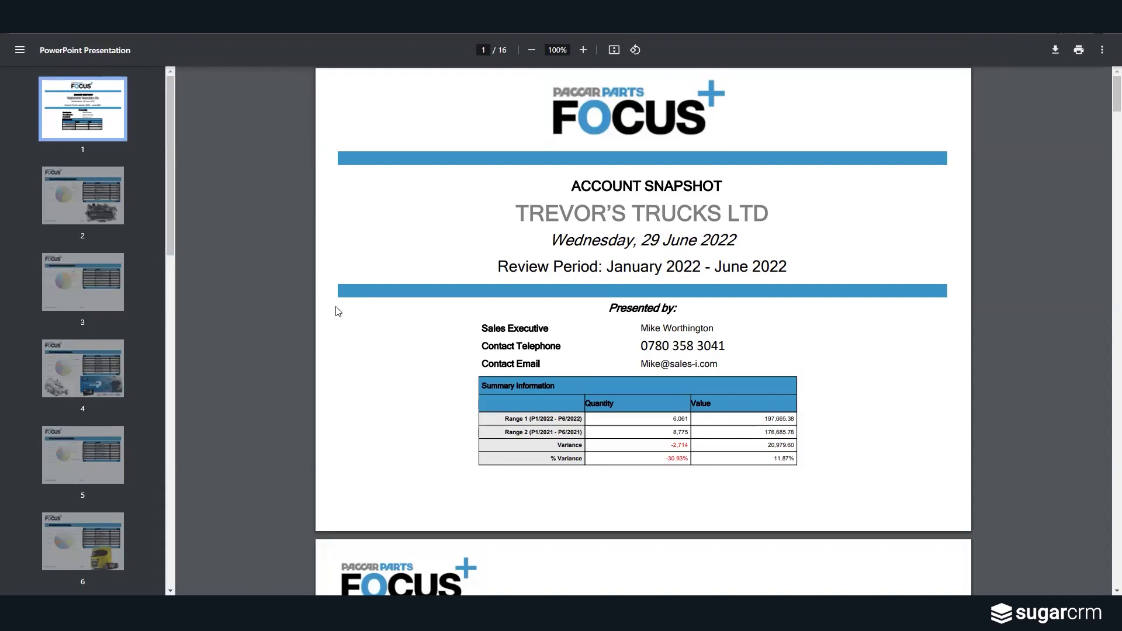
Page through the snapshot PDF from page 2 to page 7, Product Group Purchase Analysis
click(86, 205)
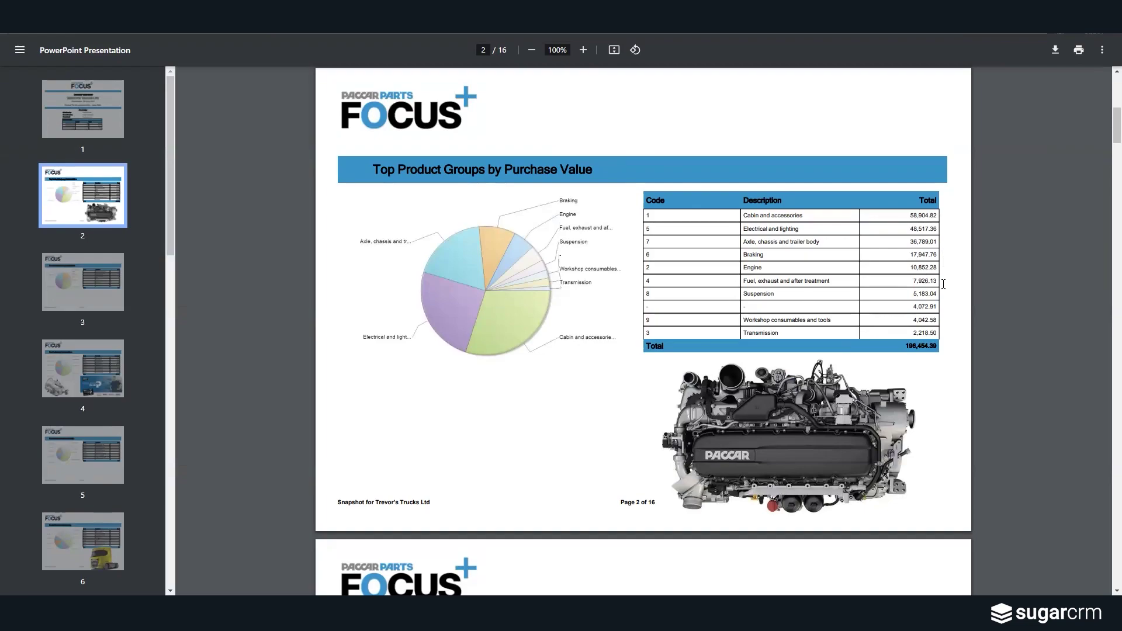
click(55, 301)
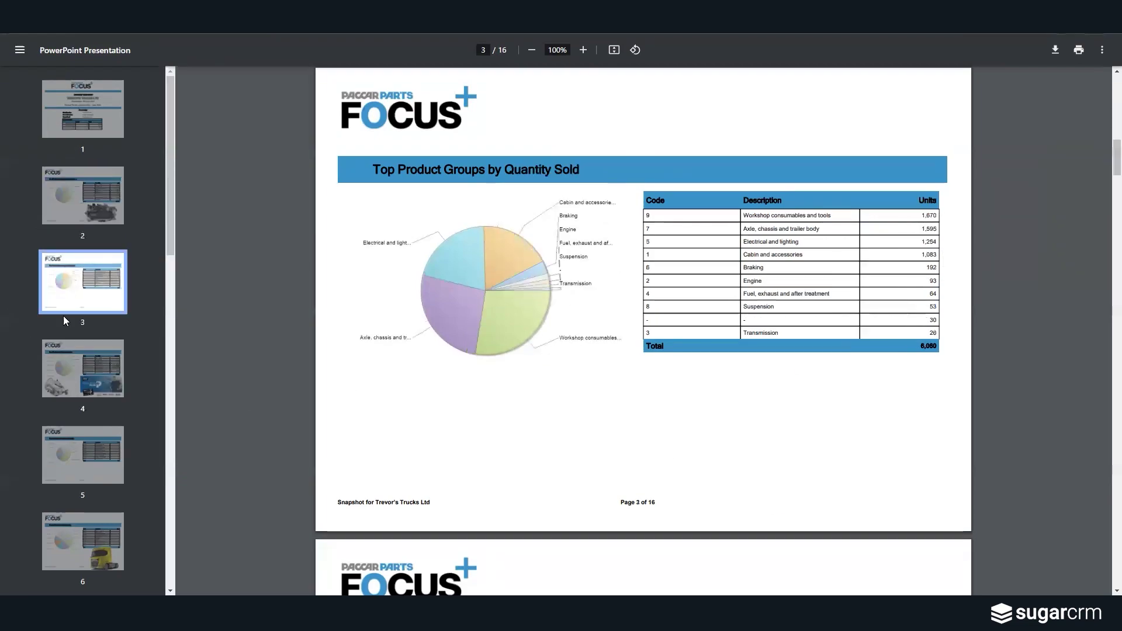
click(69, 361)
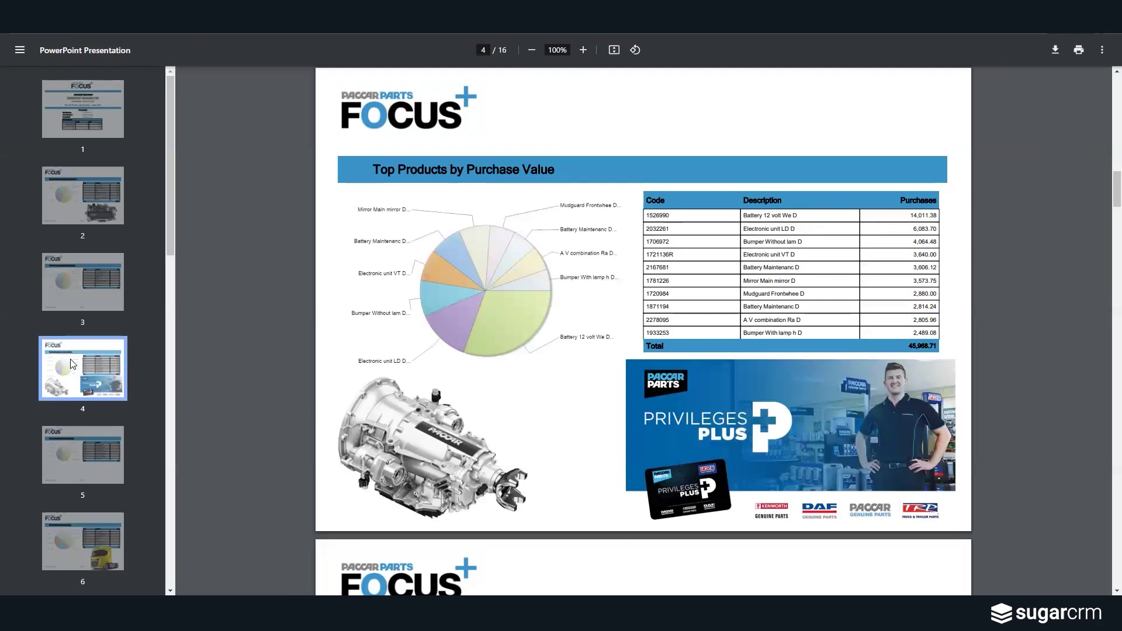
click(81, 441)
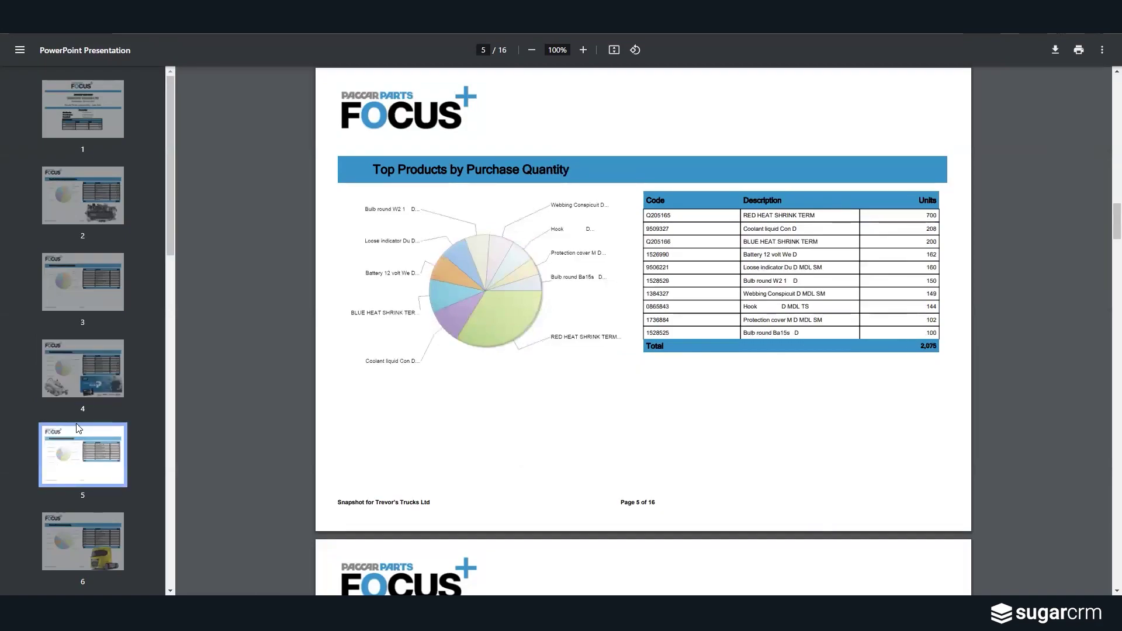
click(57, 527)
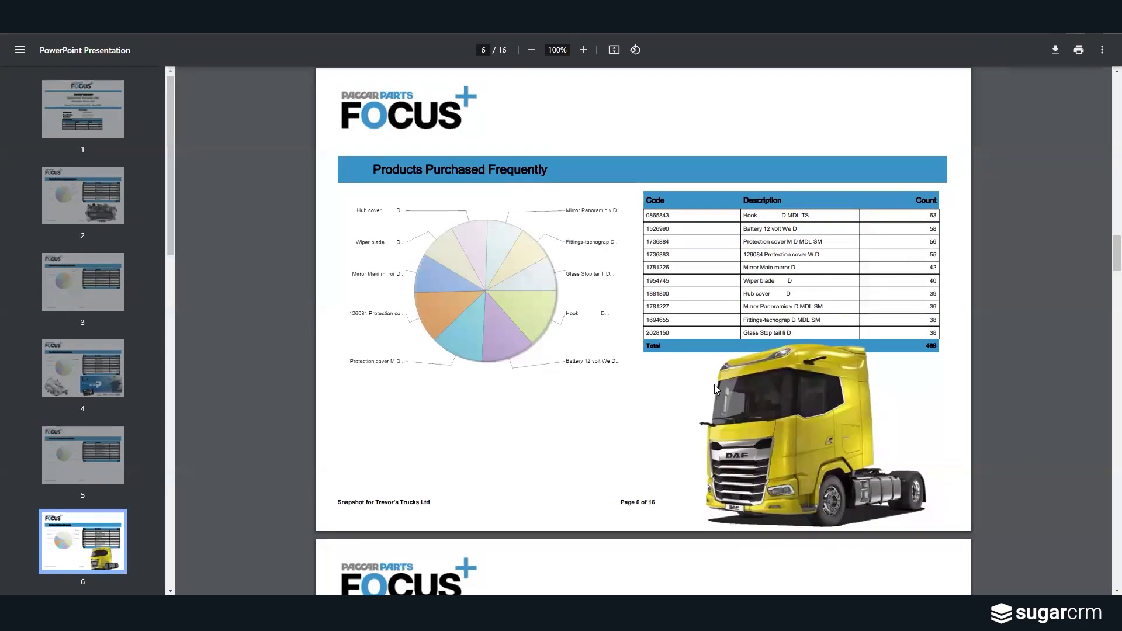
drag(167, 231, 171, 301)
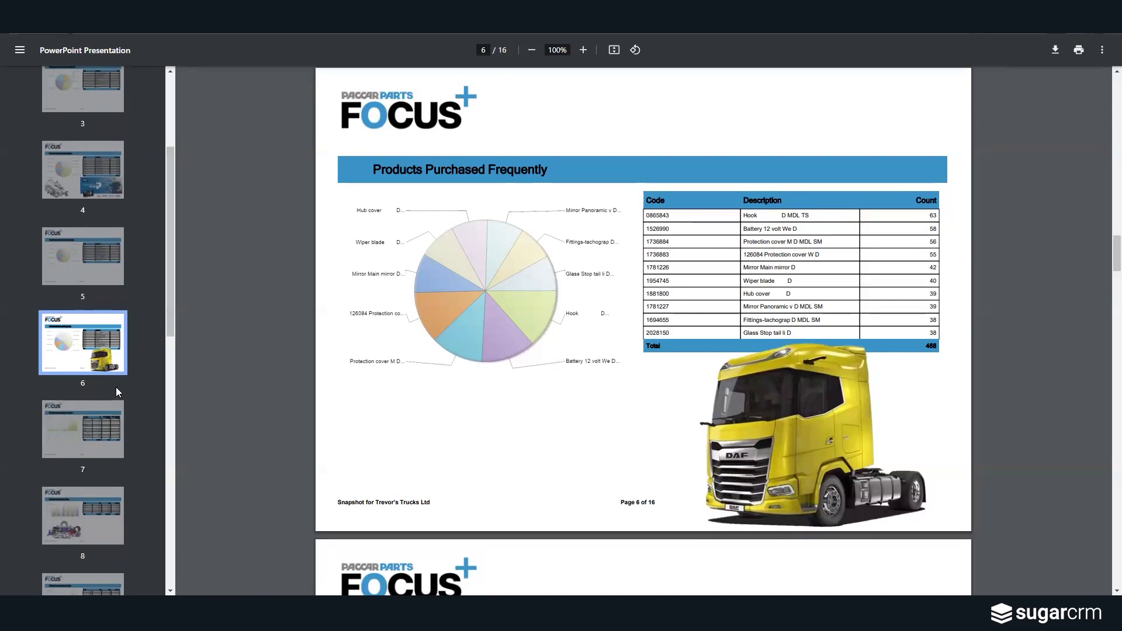
click(104, 430)
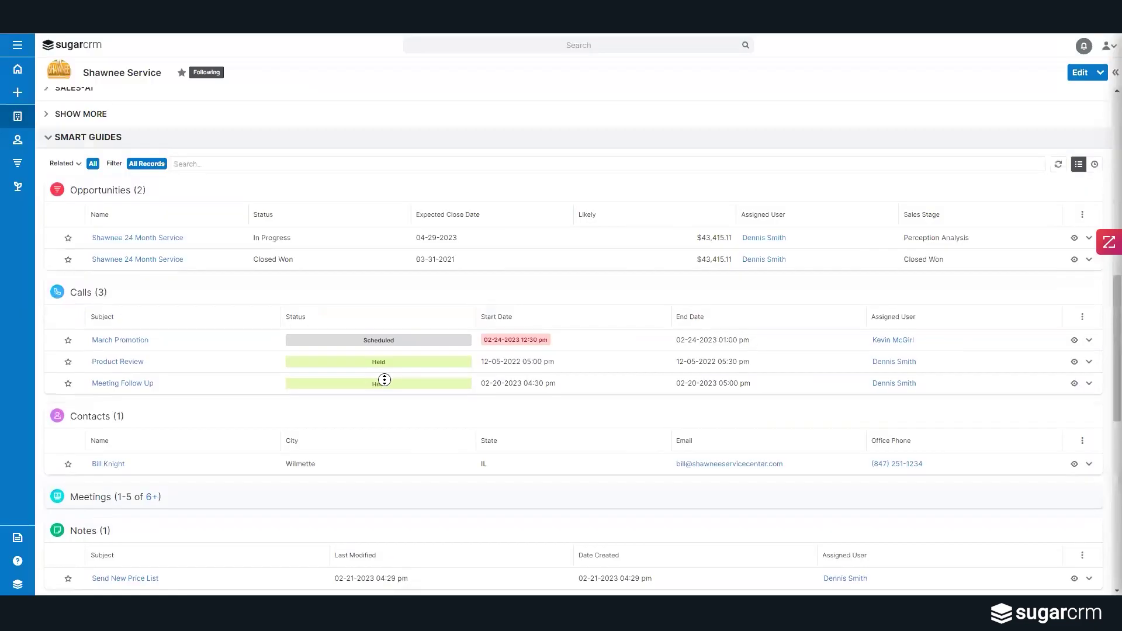
Show the Shawnee Service account's sales against target chart
scroll(384, 378, up, 10)
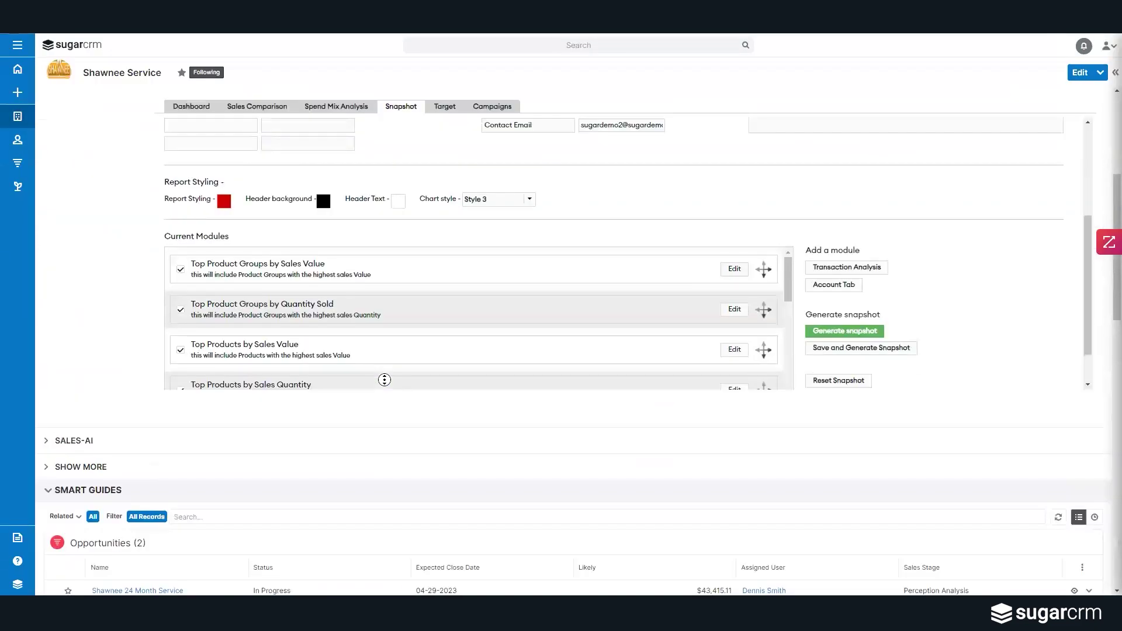
scroll(444, 414, down, 1)
scroll(444, 414, up, 1)
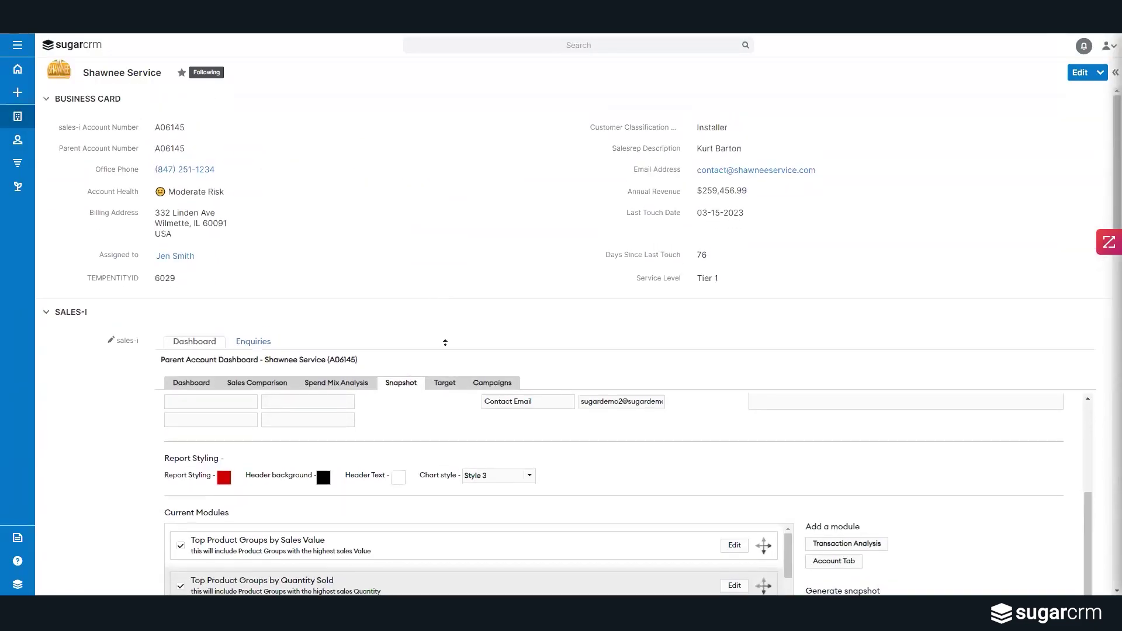
click(445, 384)
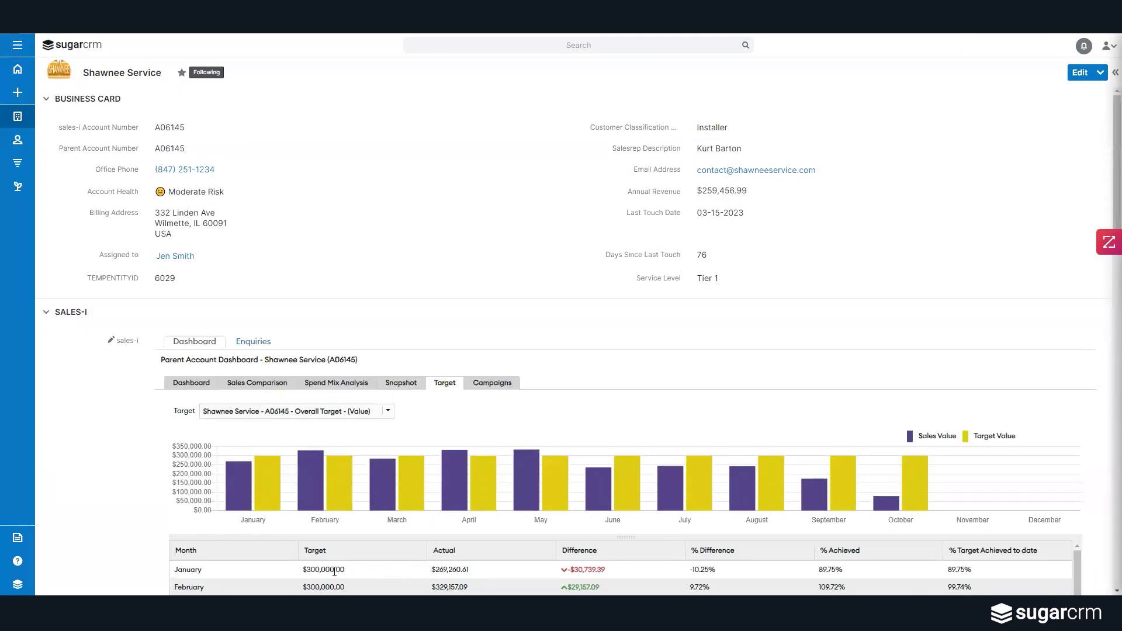
Show the account's campaign alerts, listing churn, product gap and cross-sell opportunities
scroll(336, 570, down, 1)
scroll(337, 570, up, 1)
mouse_move(390, 513)
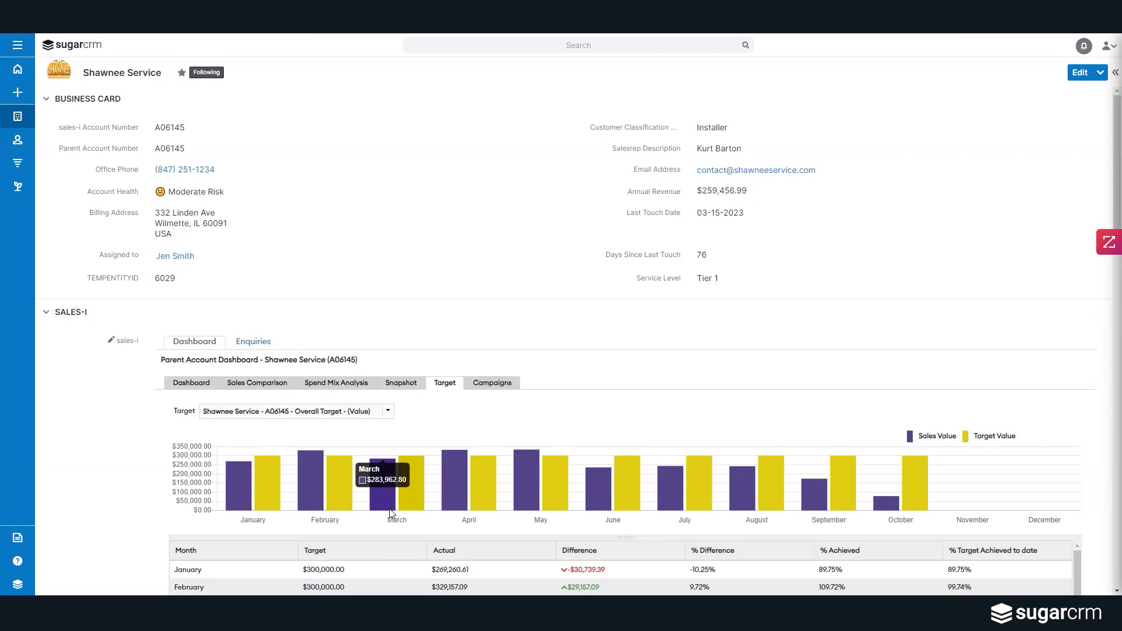
click(492, 385)
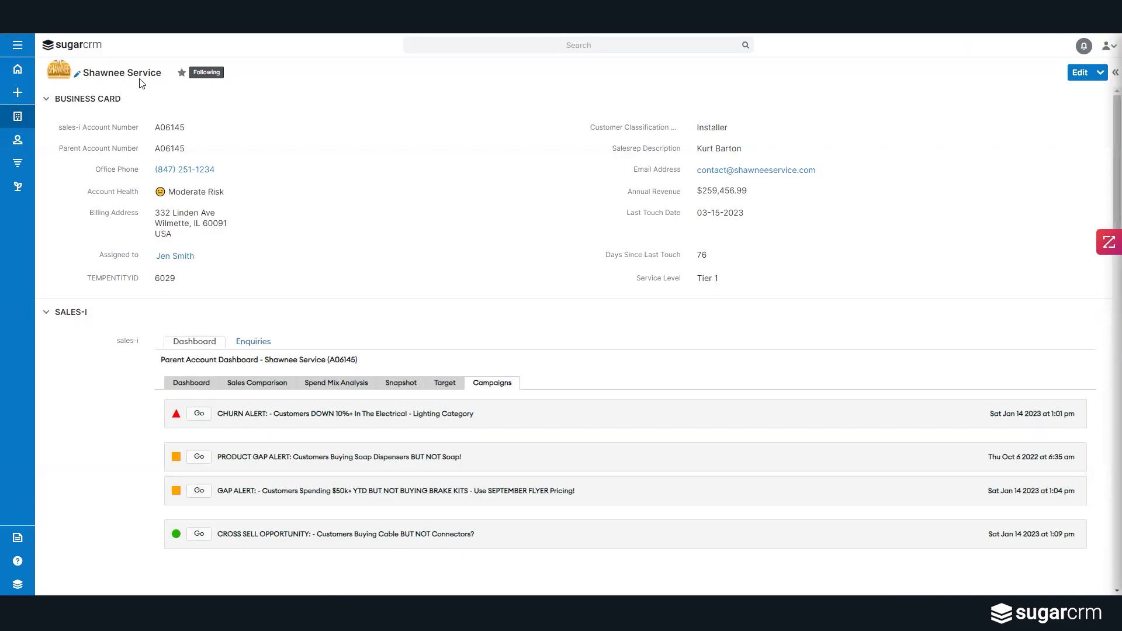
Open the account's sales-i enquiries and break its sales down by category
click(266, 348)
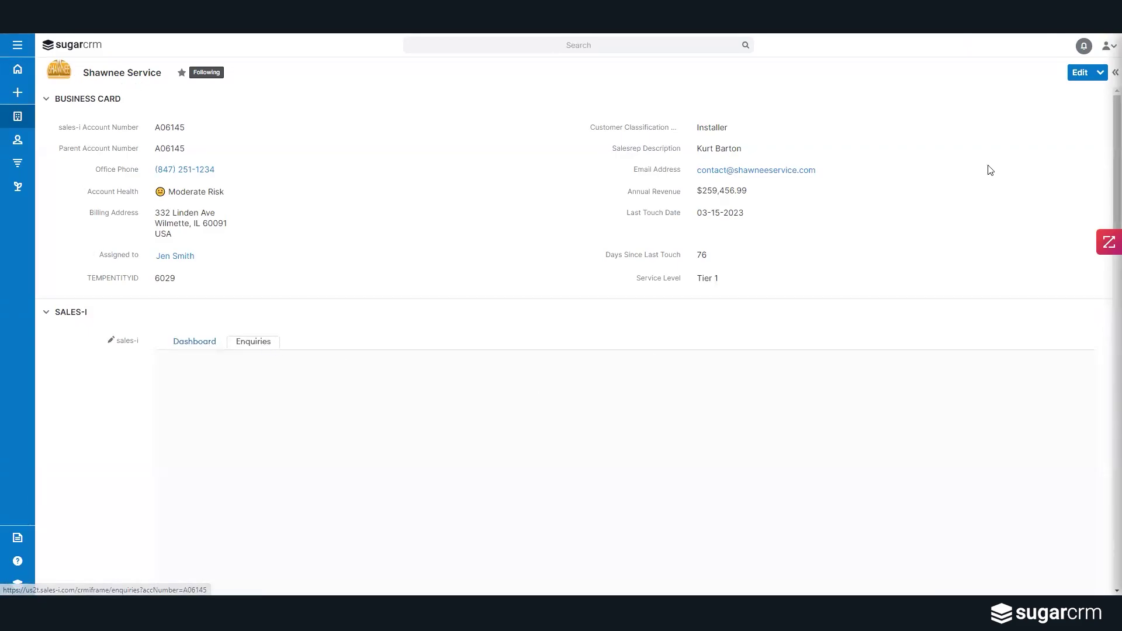
scroll(1102, 143, down, 1)
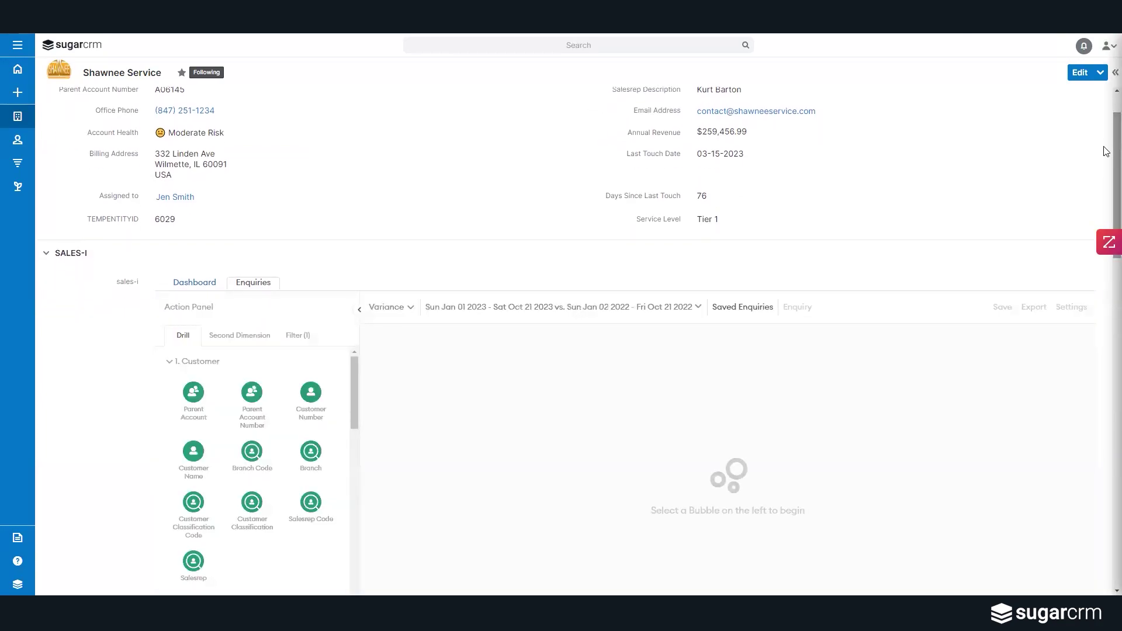
scroll(789, 327, down, 1)
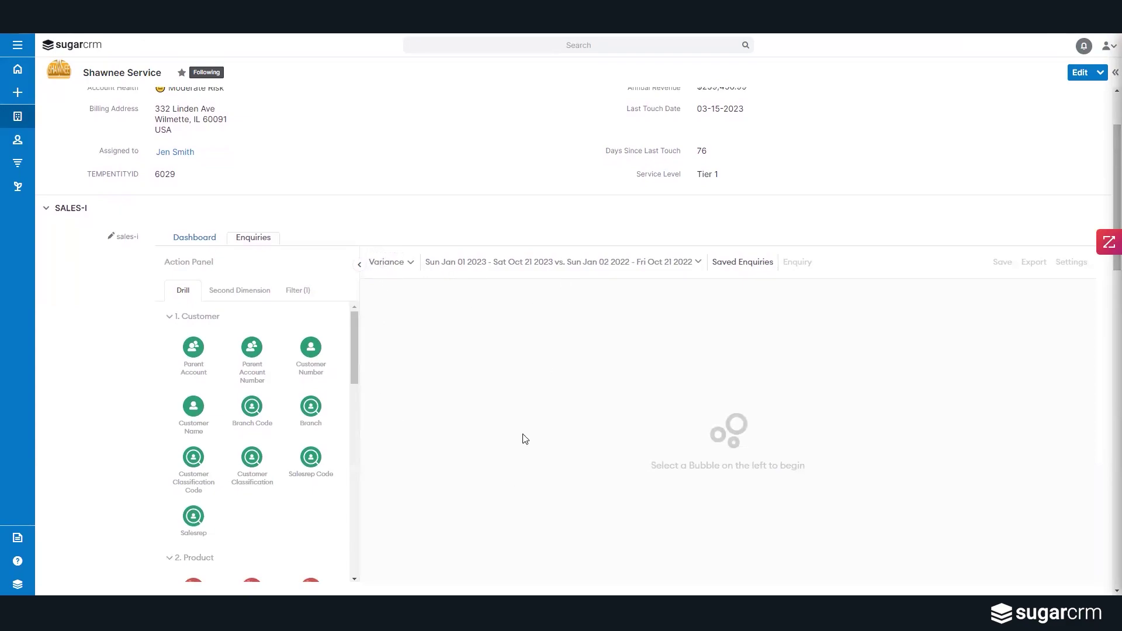
drag(355, 374, 356, 394)
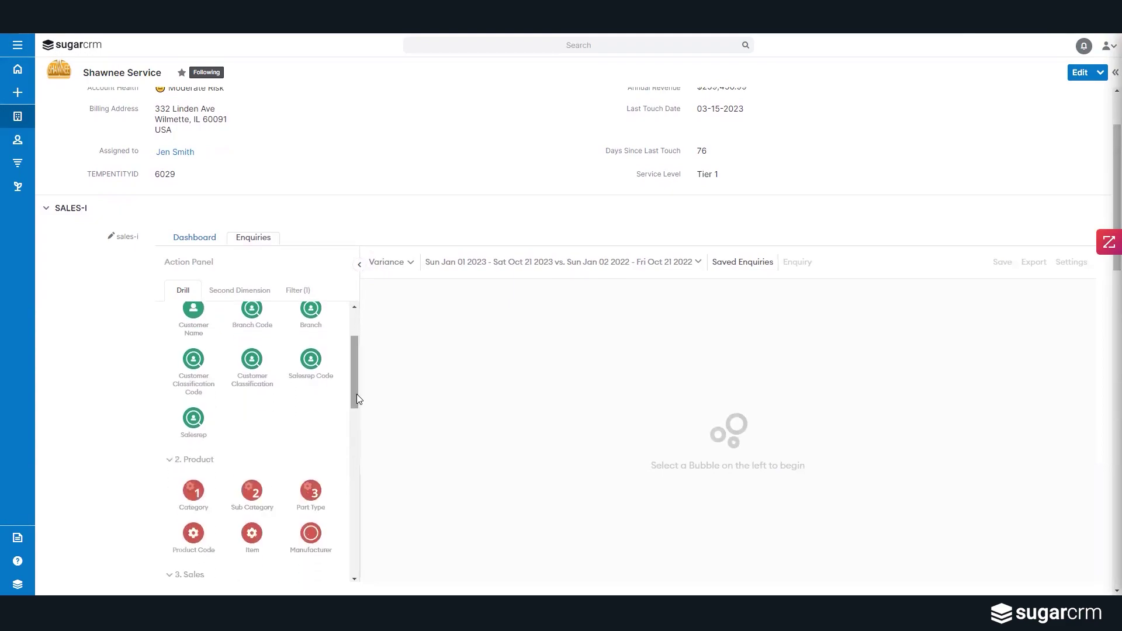
click(195, 492)
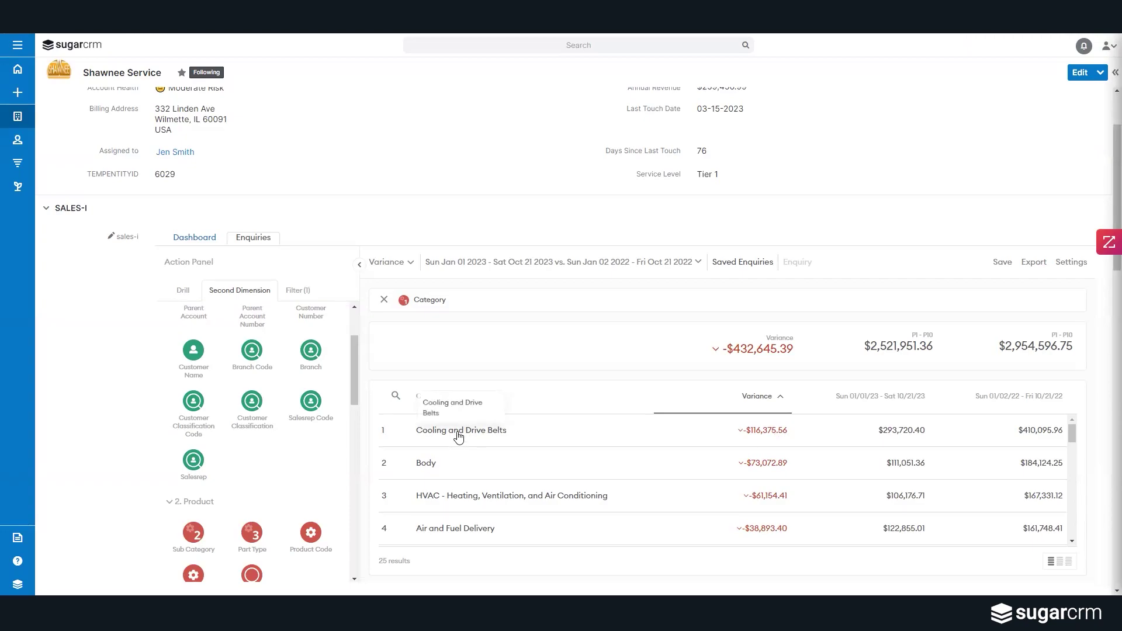
Drill Cooling and Drive Belts by part type, then switch to its item breakdown
click(459, 436)
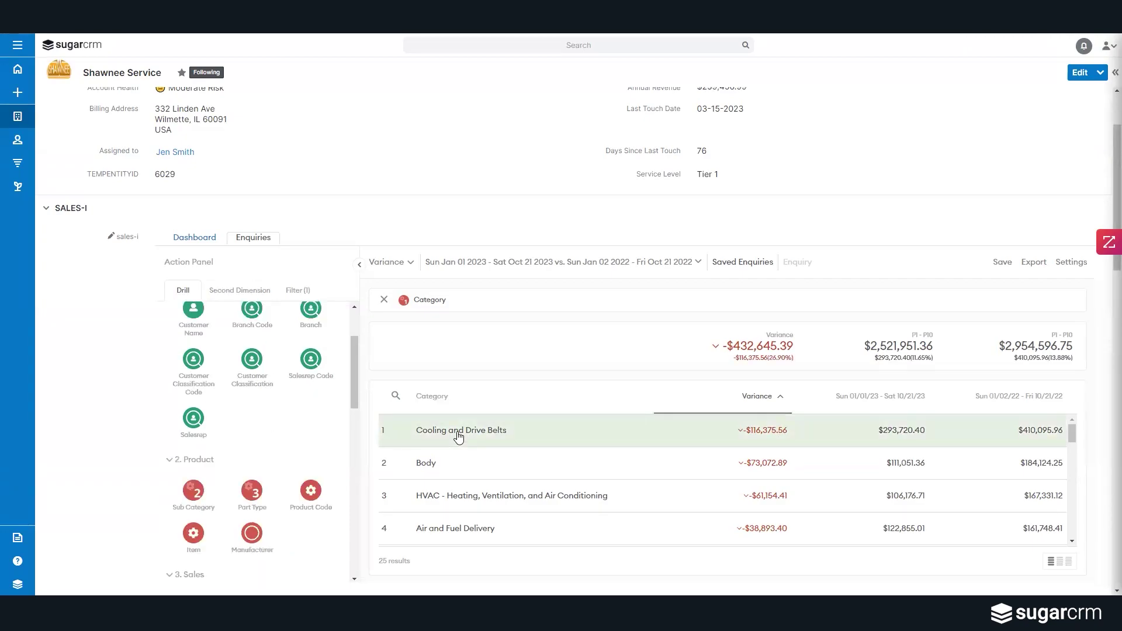
click(261, 495)
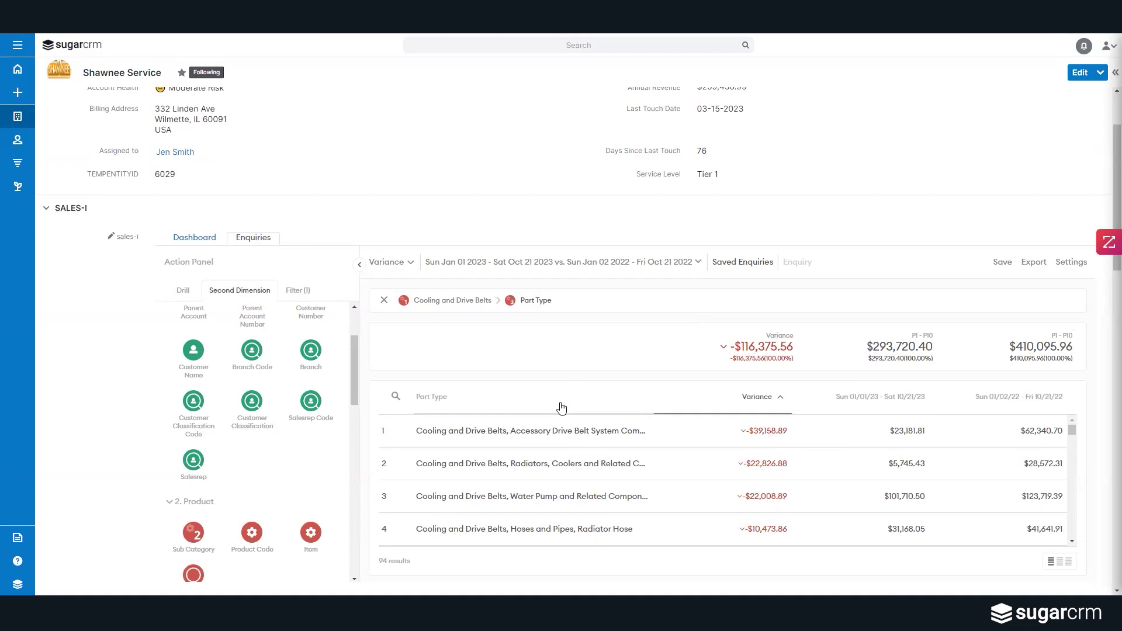
click(444, 300)
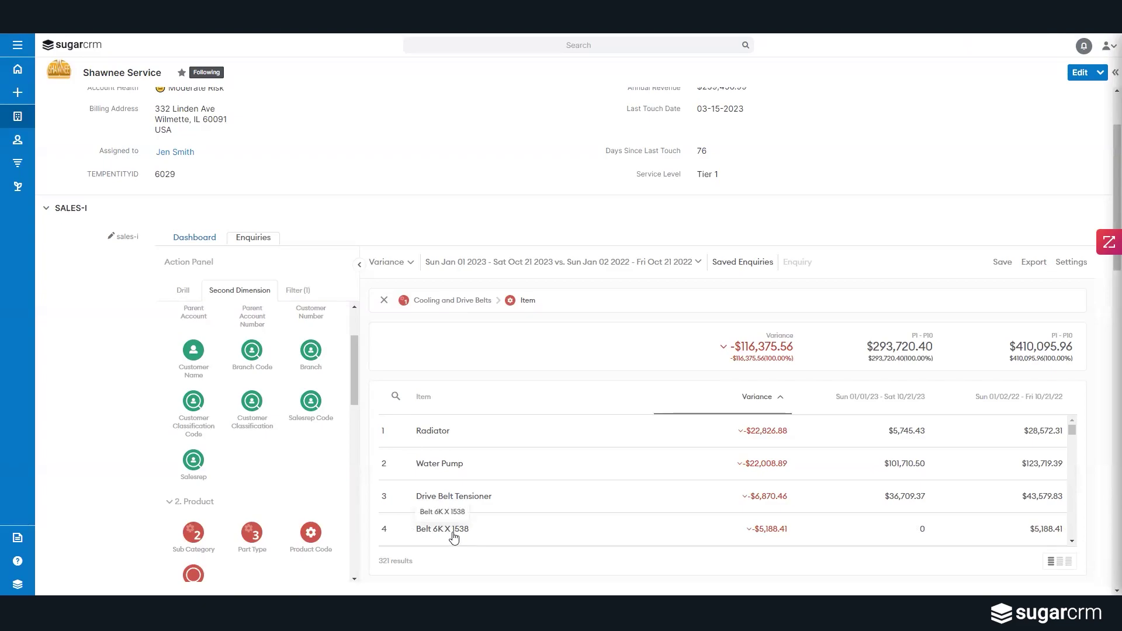
scroll(454, 536, up, 3)
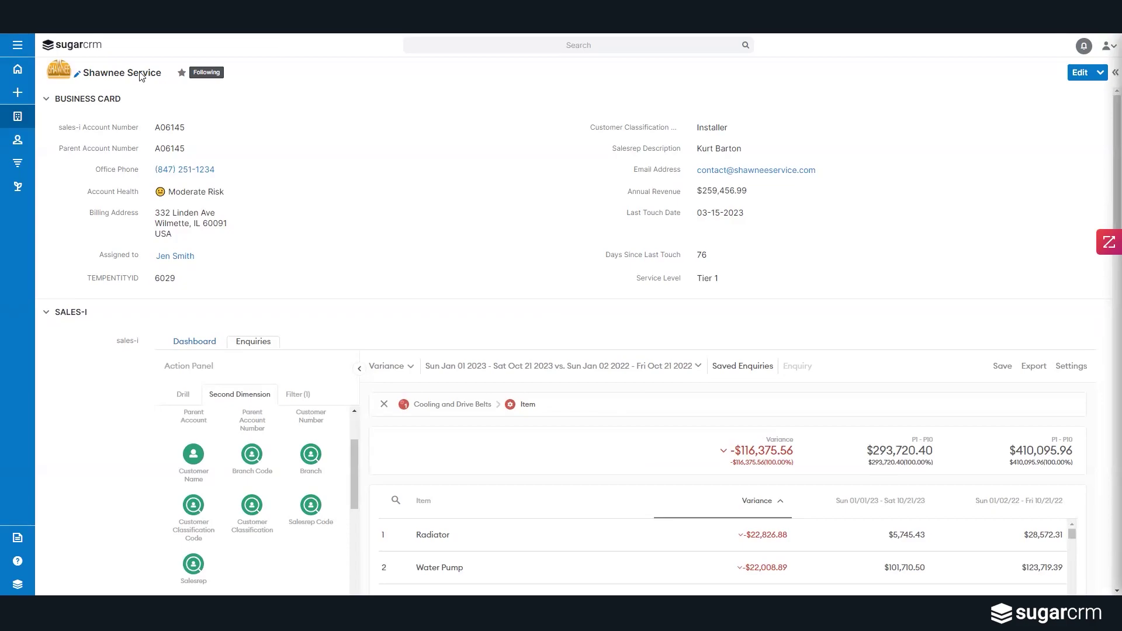
Open the sales-i home dashboard from the Home menu and show its branch-level enquiry
click(17, 45)
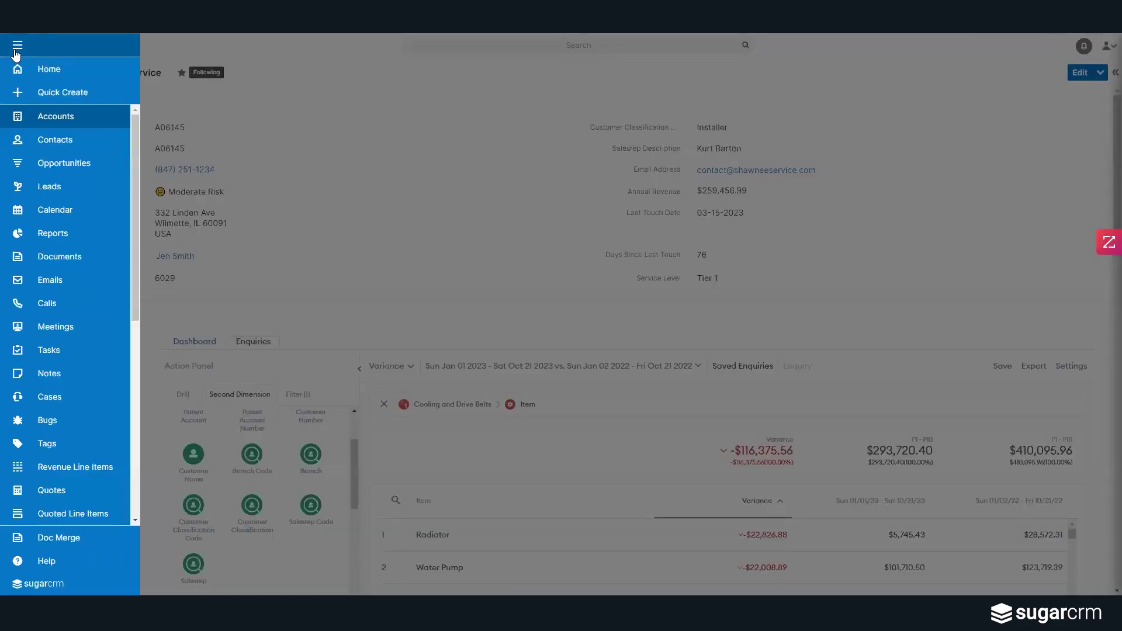
click(134, 69)
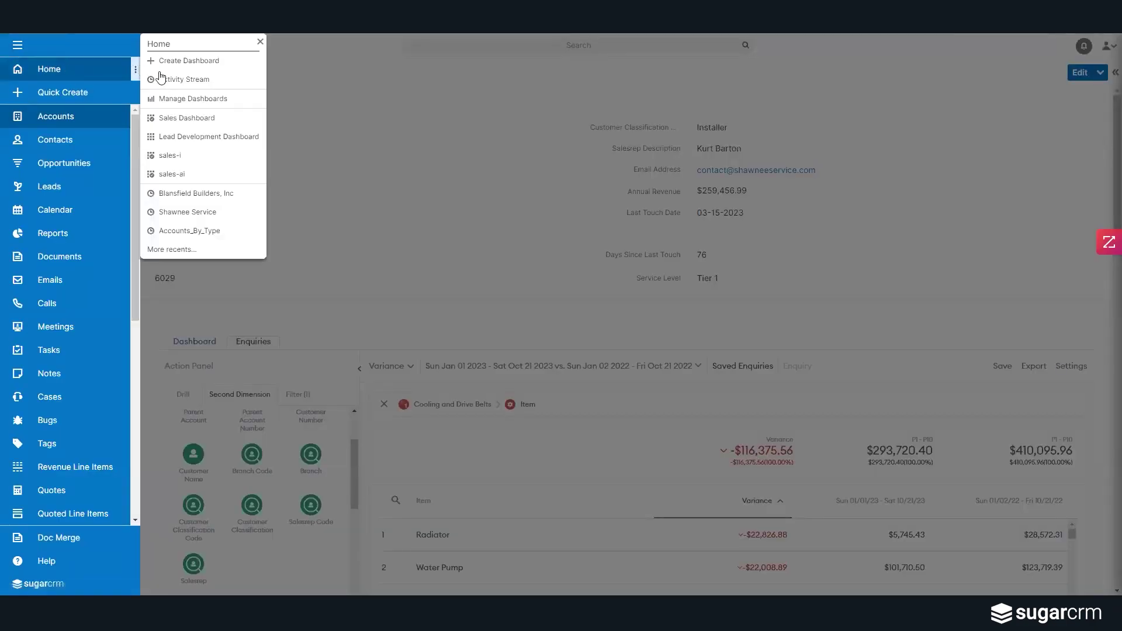
click(198, 158)
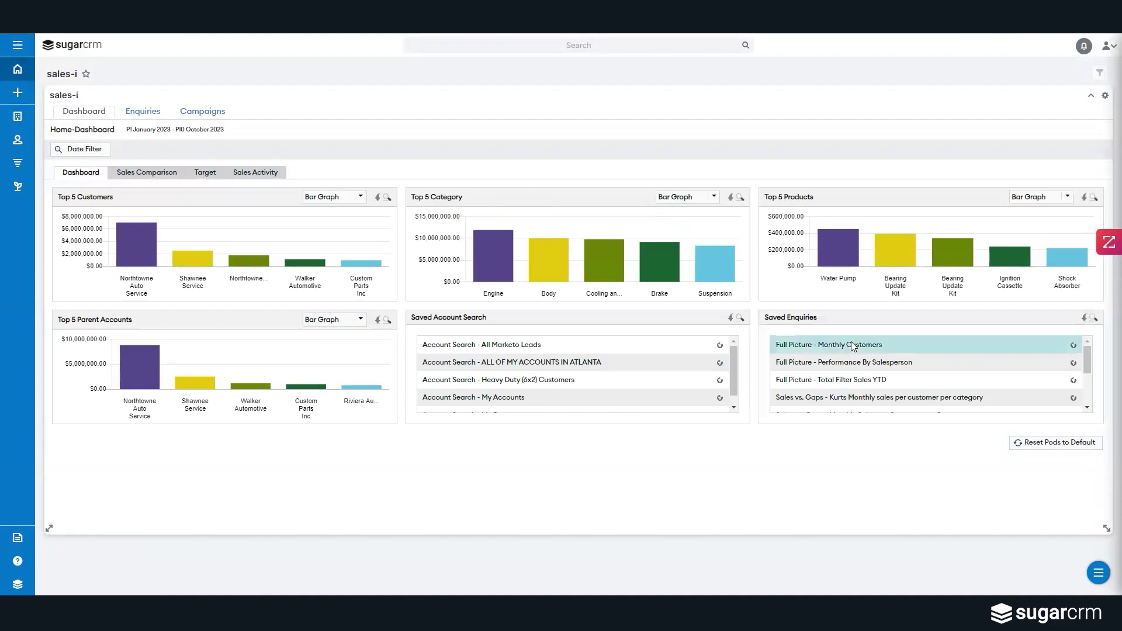
click(136, 112)
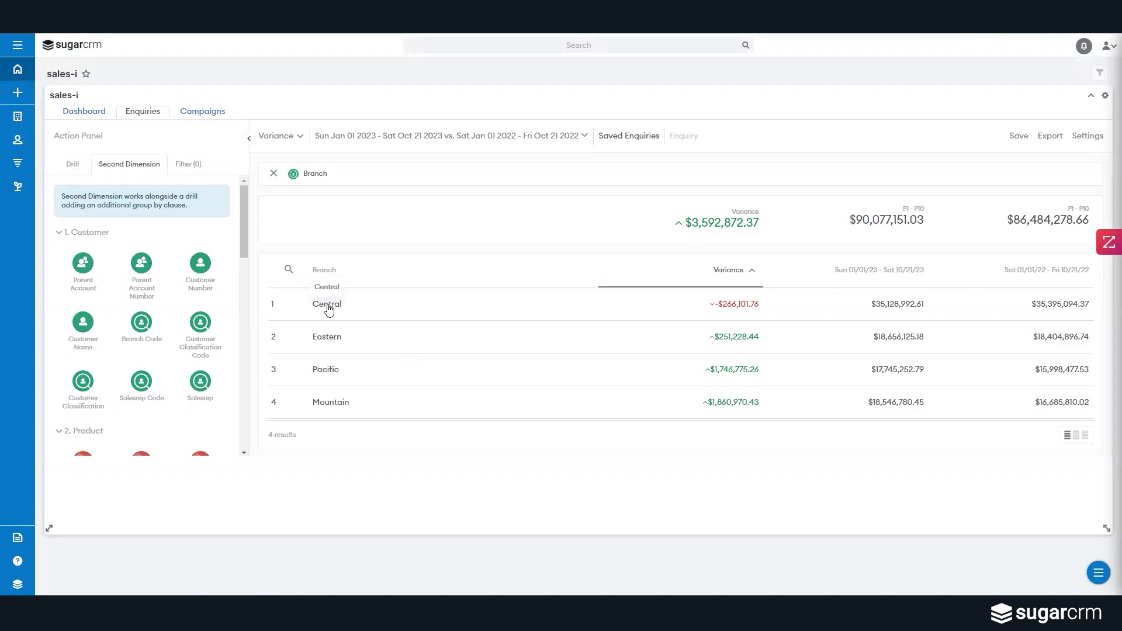
Drill the Central branch into salesreps, then the top salesrep into customer names
click(328, 310)
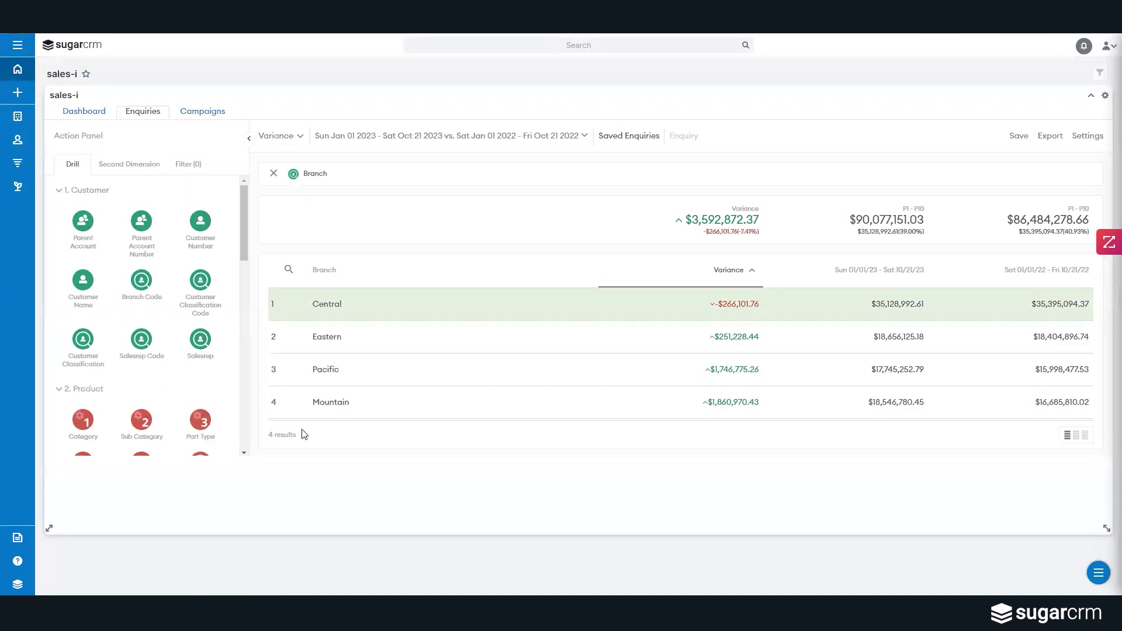
click(203, 349)
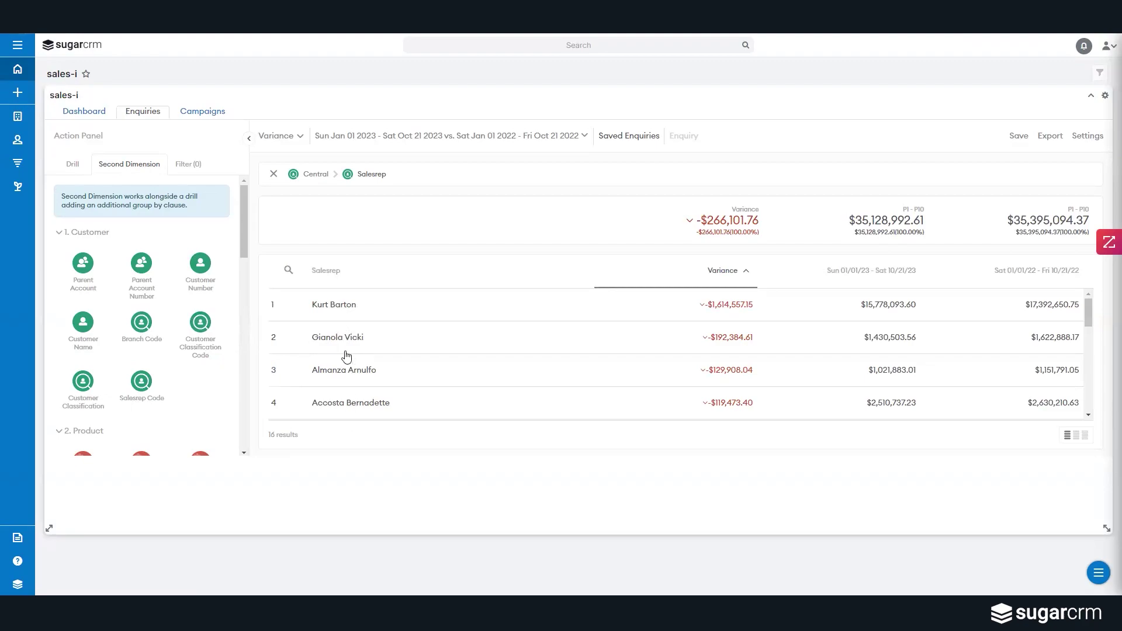
click(345, 311)
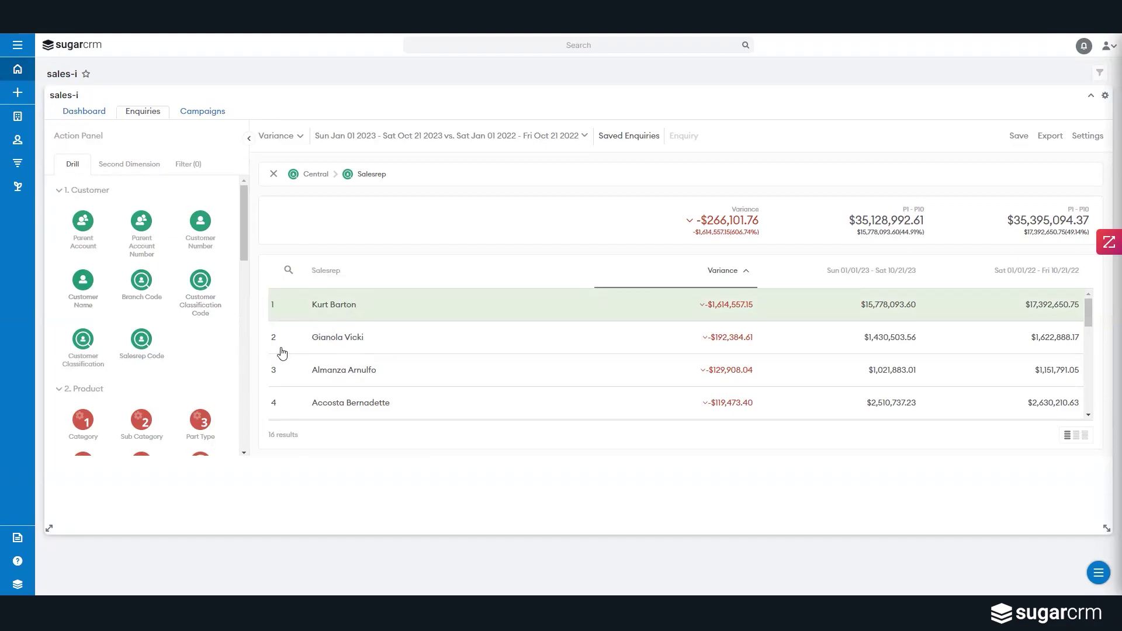
click(81, 285)
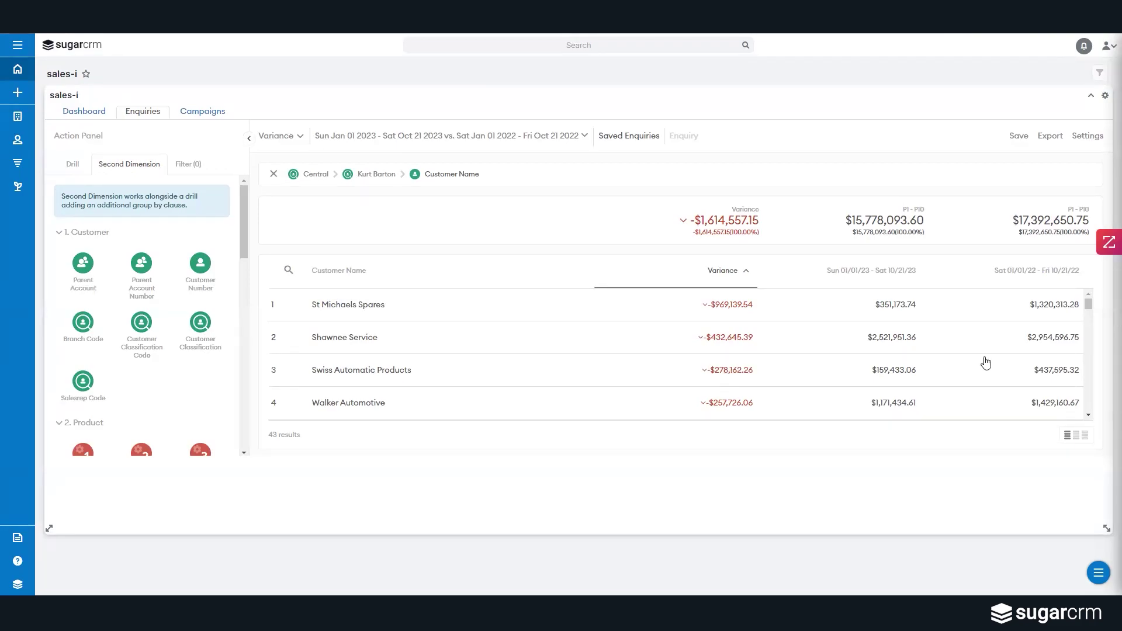
Drill St Michaels Spares into part types, then return the enquiry to the branch list
mouse_move(1088, 306)
mouse_down()
mouse_move(1092, 320)
mouse_move(1090, 301)
mouse_up()
click(348, 313)
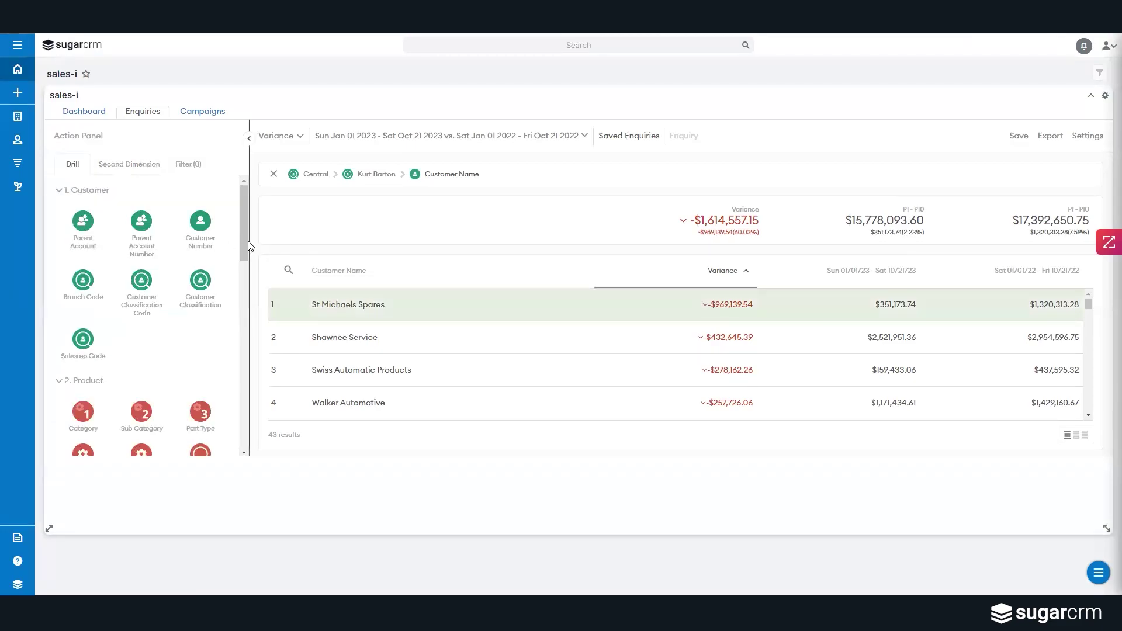
scroll(246, 269, down, 2)
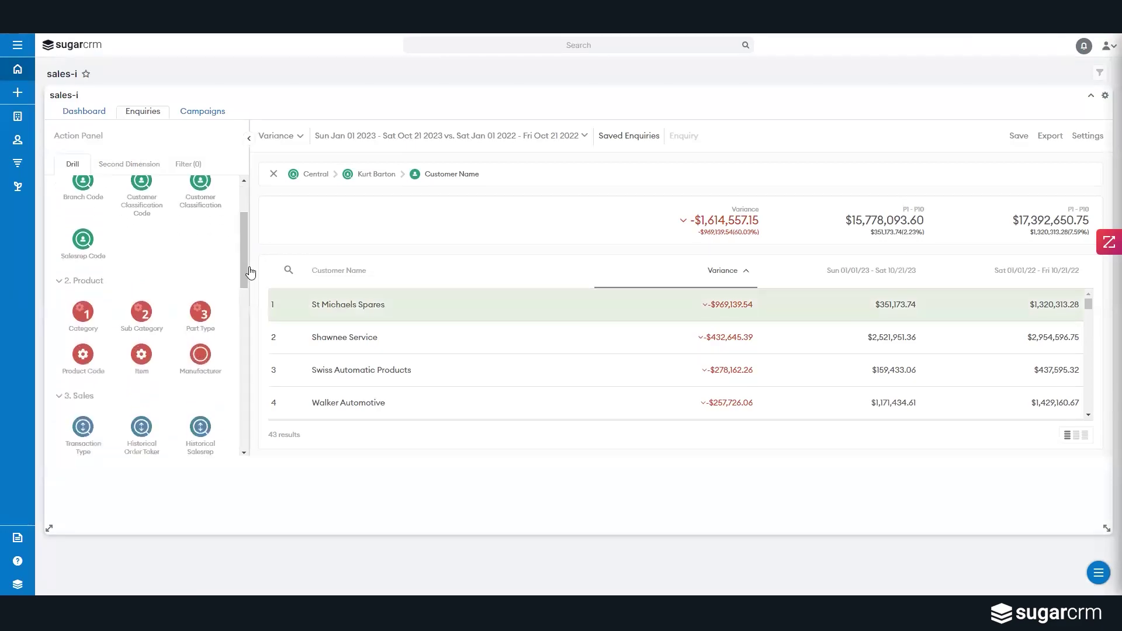
click(201, 316)
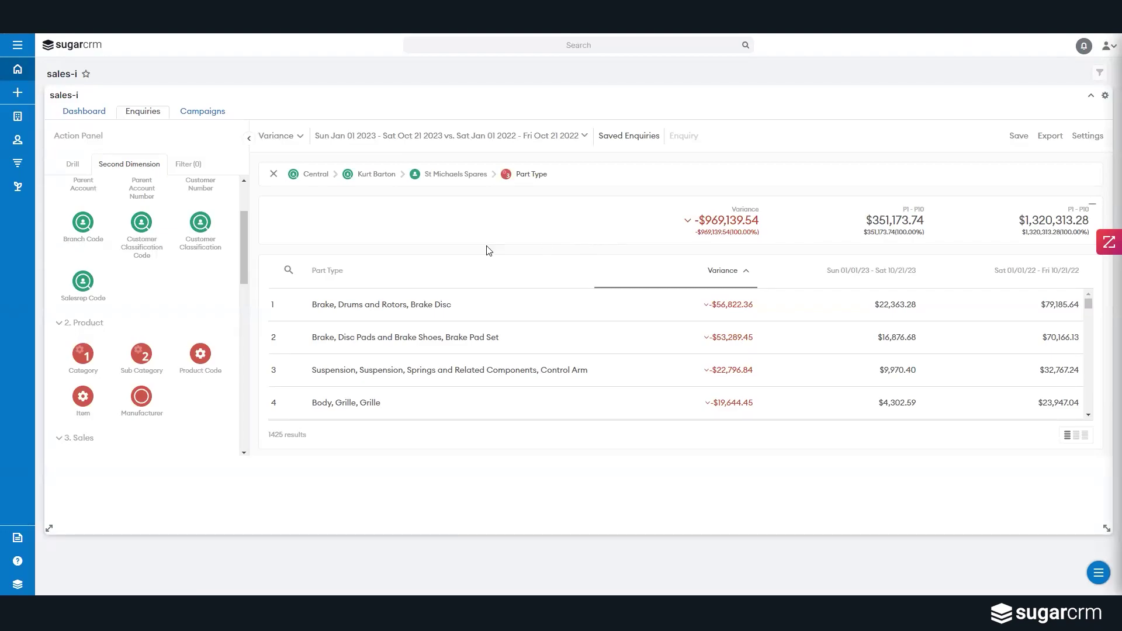
click(311, 179)
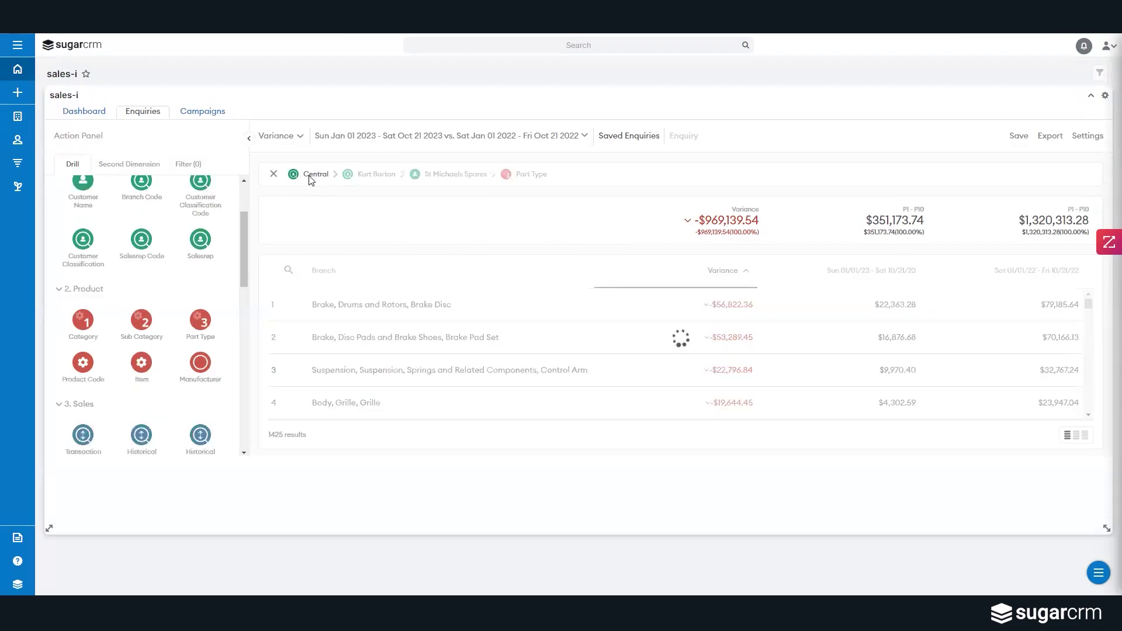